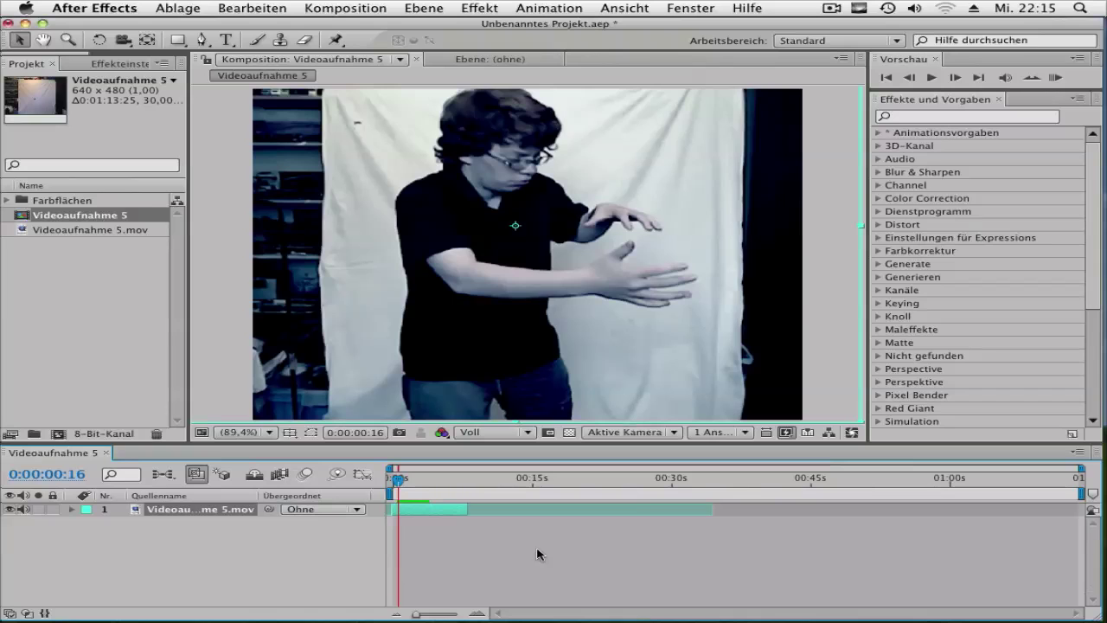
Preview the dance clip, then move the playhead back to about 0:00:00:06
key(space)
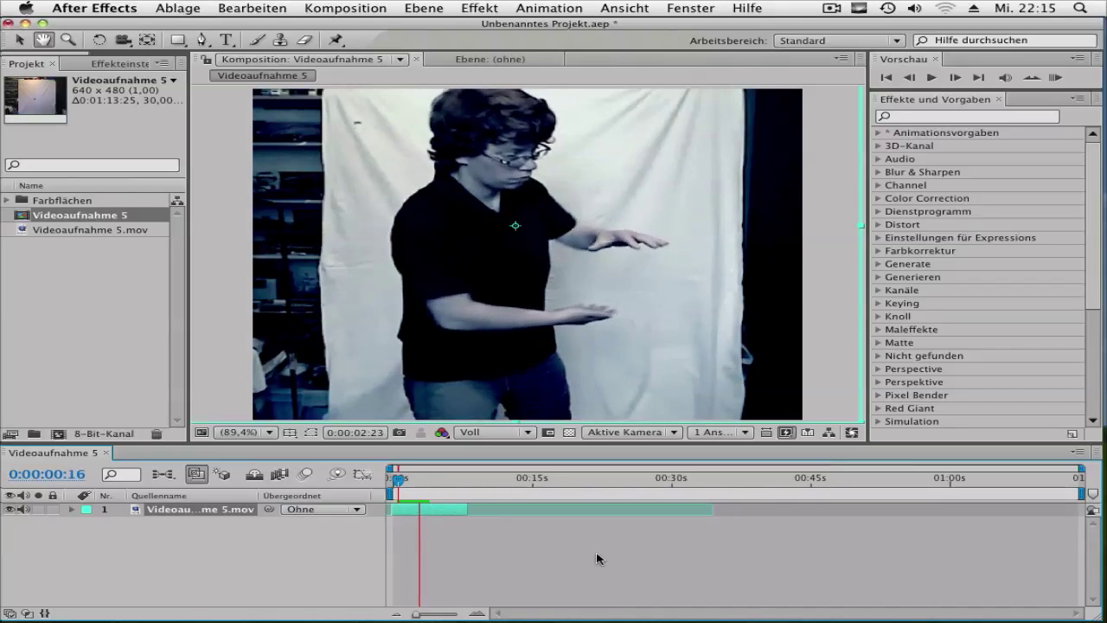
key(space)
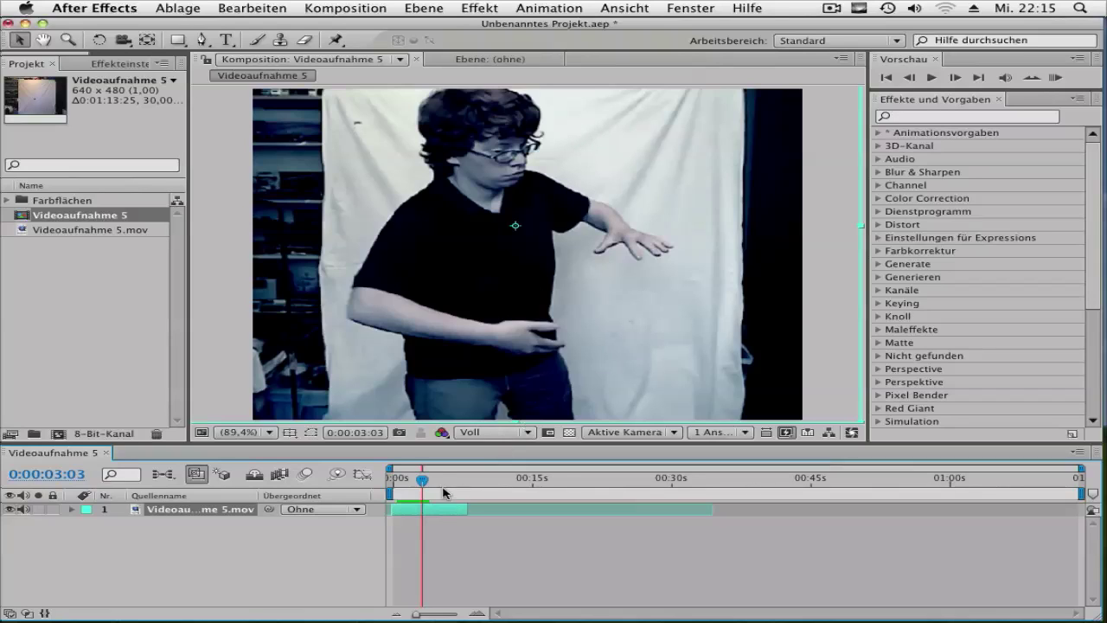
click(412, 484)
drag(412, 484, 394, 486)
Create a 640×480 composition-sized cyan solid, 'Mittel-Cyanfarbene Farbfläche 1', above the dance clip
click(412, 7)
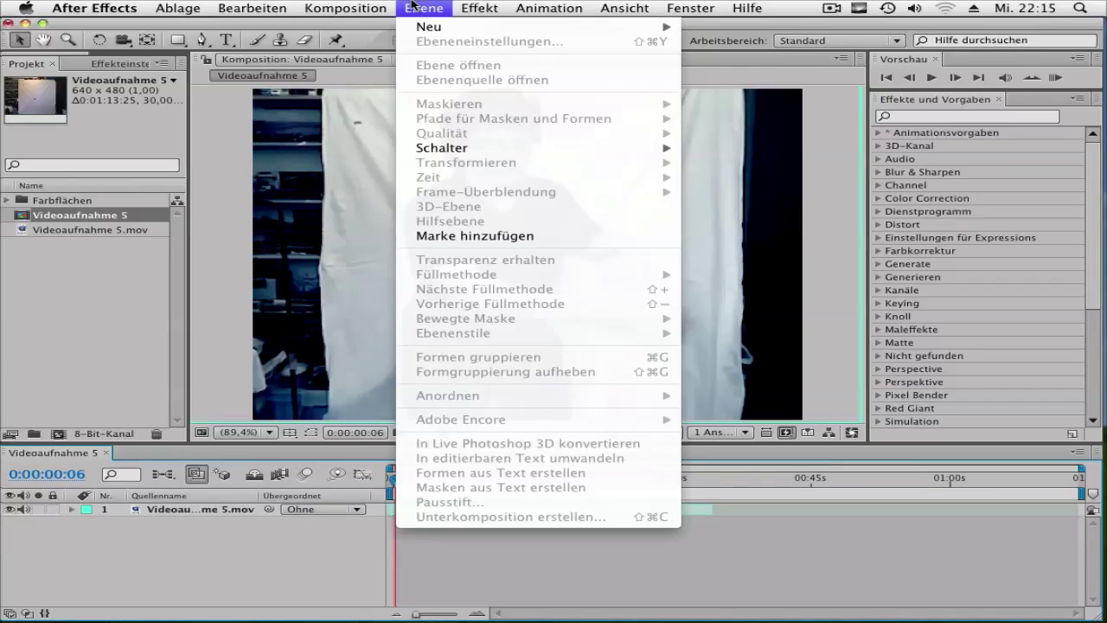
mouse_move(459, 30)
click(769, 49)
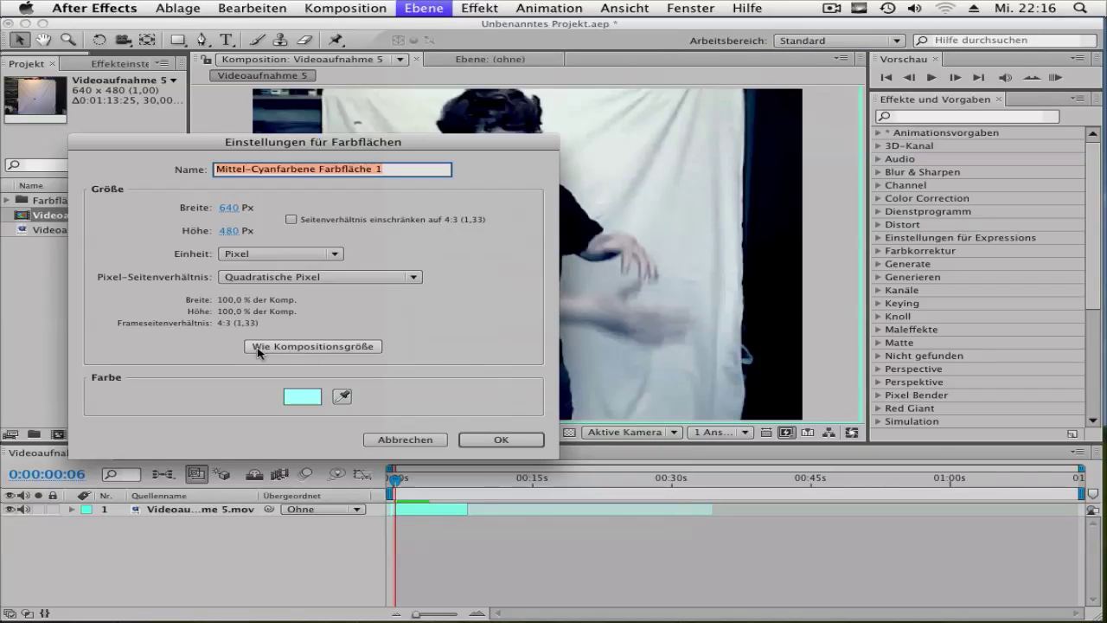
click(298, 347)
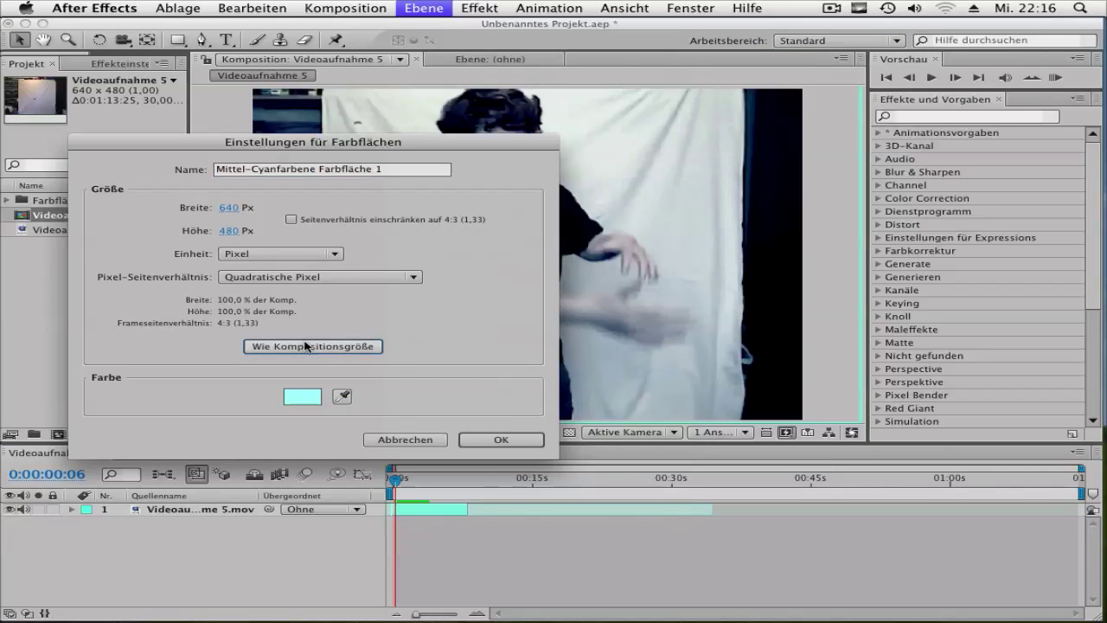
click(491, 439)
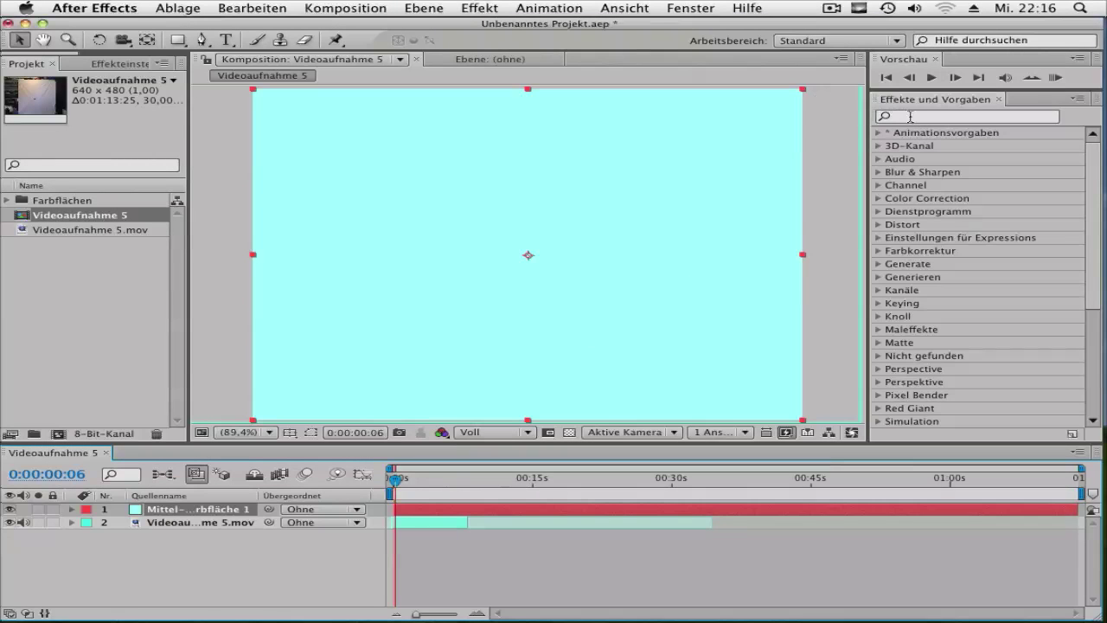
Search Effects & Presets for 'Part' and apply Trapcode Particular to the cyan solid
click(911, 116)
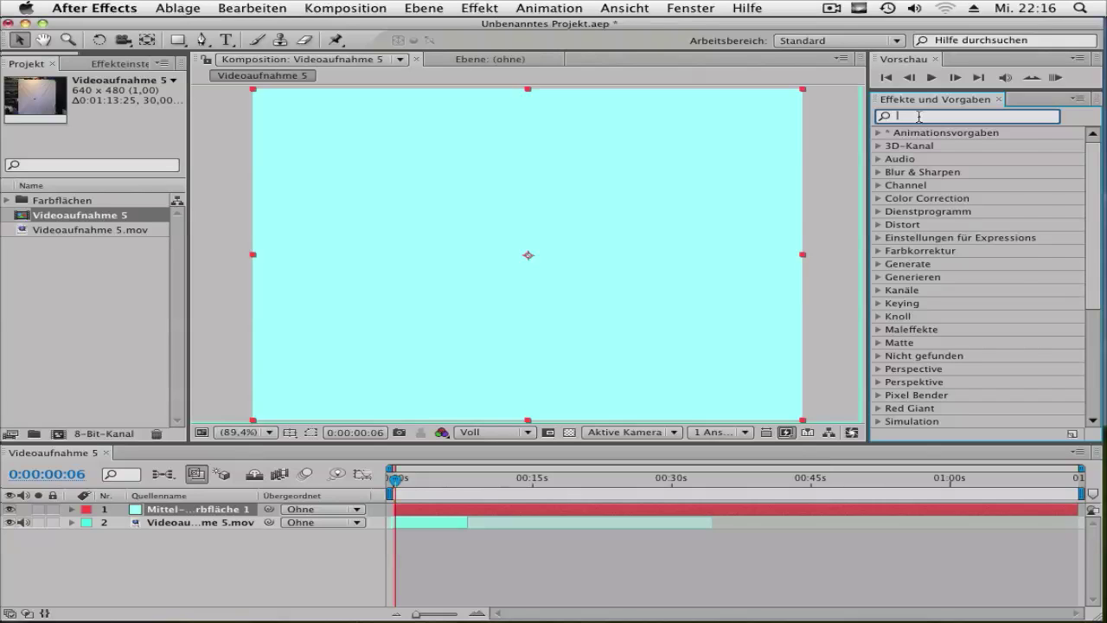
text(Part)
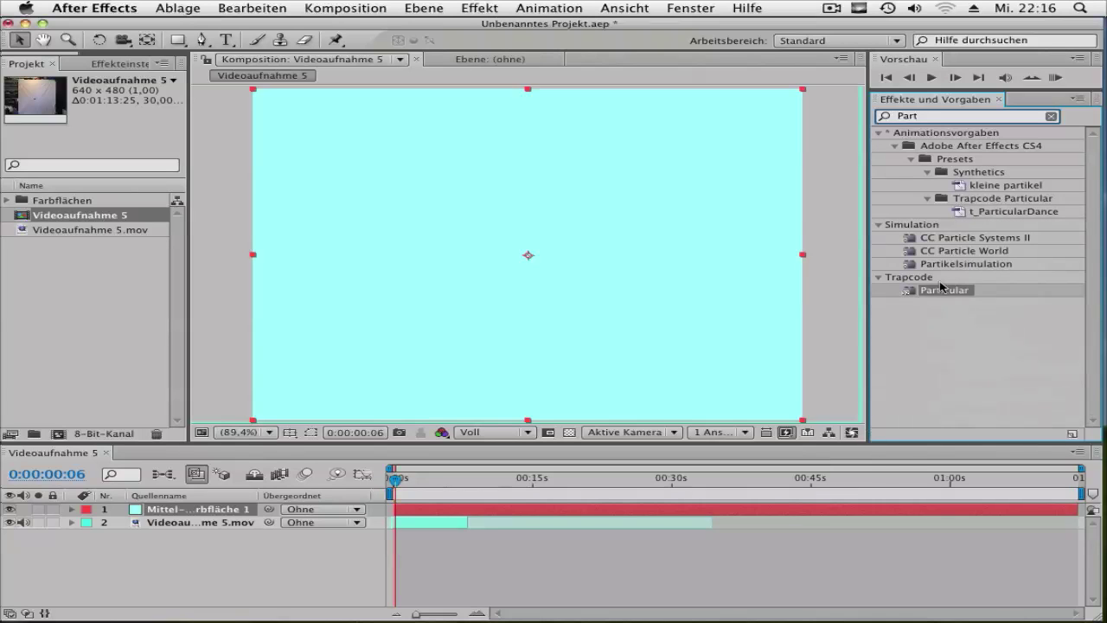
drag(942, 290, 547, 291)
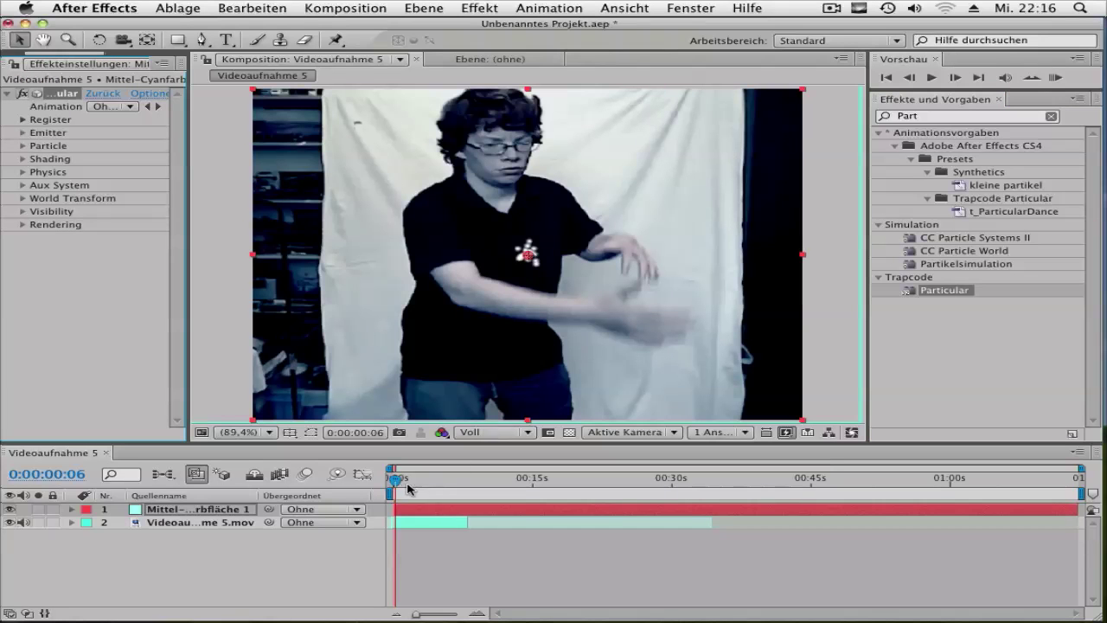
Preview the white particles from the start of the clip
key(space)
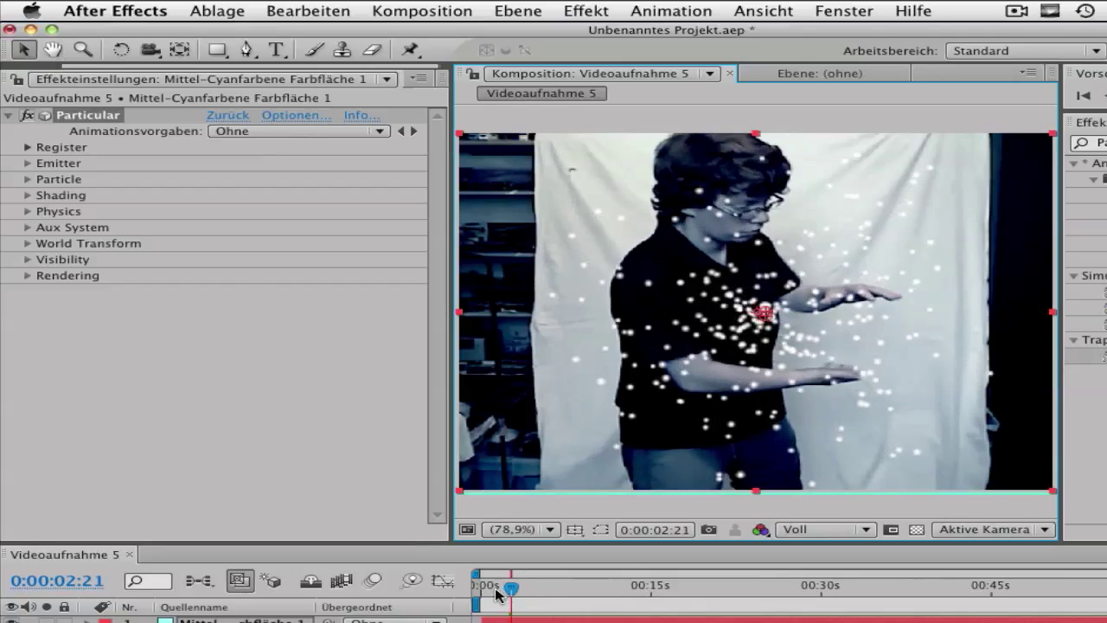
drag(498, 594, 438, 590)
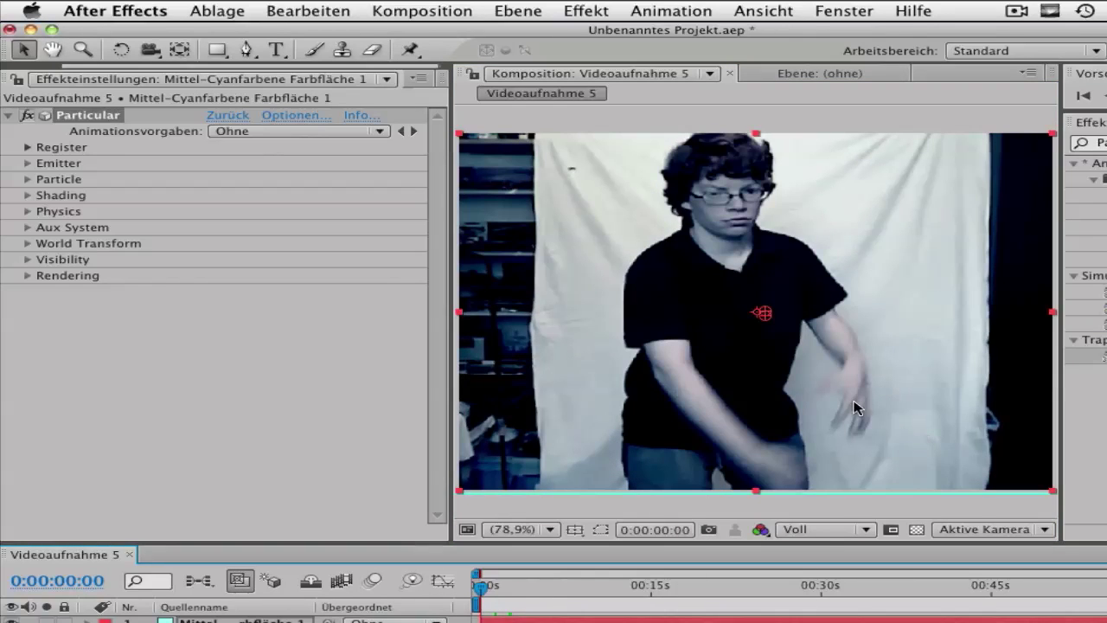
key(space)
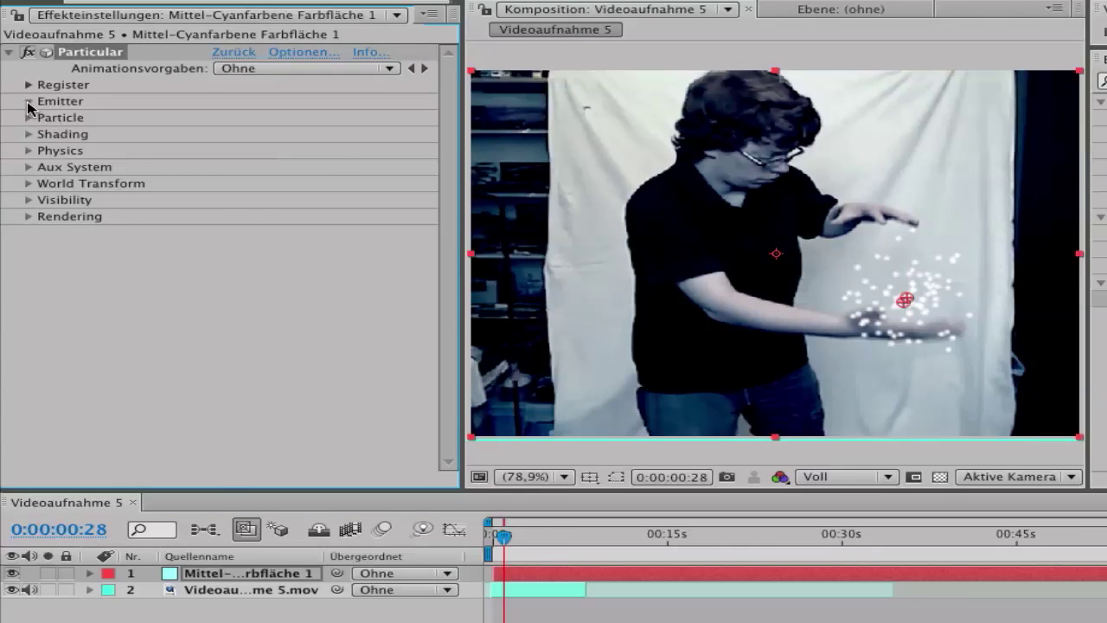
In Particular's Emitter settings, set Particles/sec to 60 and Velocity to 13
click(28, 103)
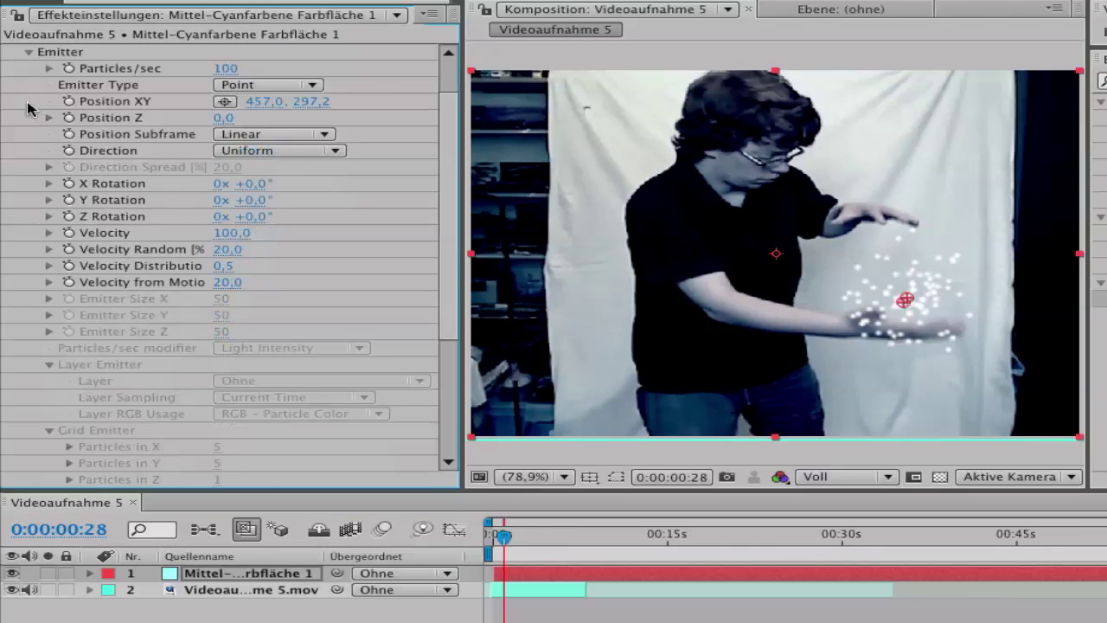
click(226, 68)
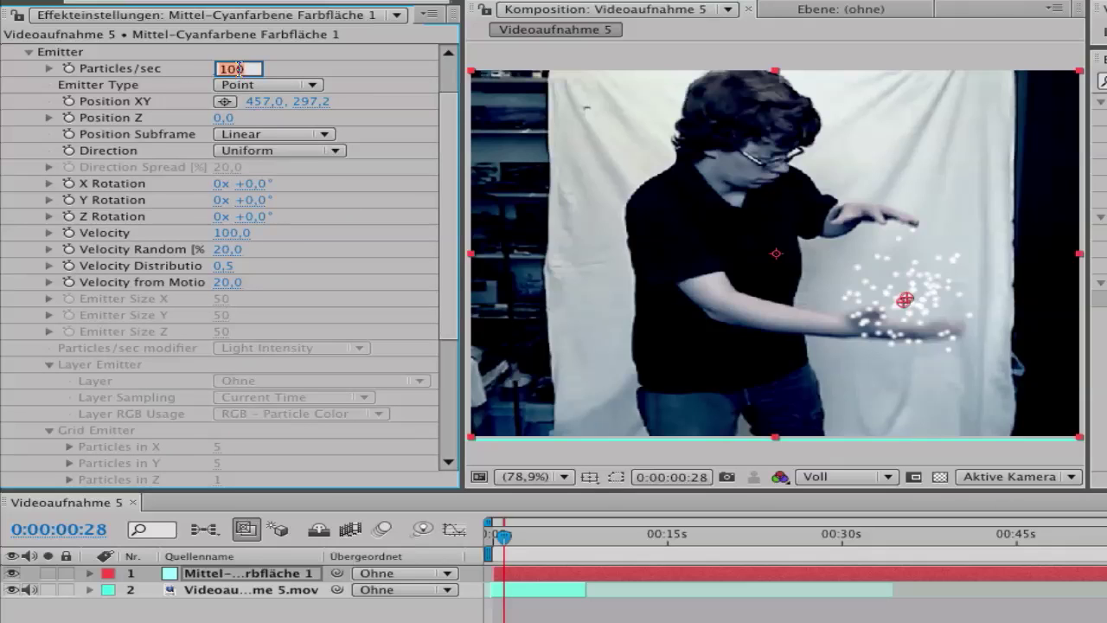
text(60)
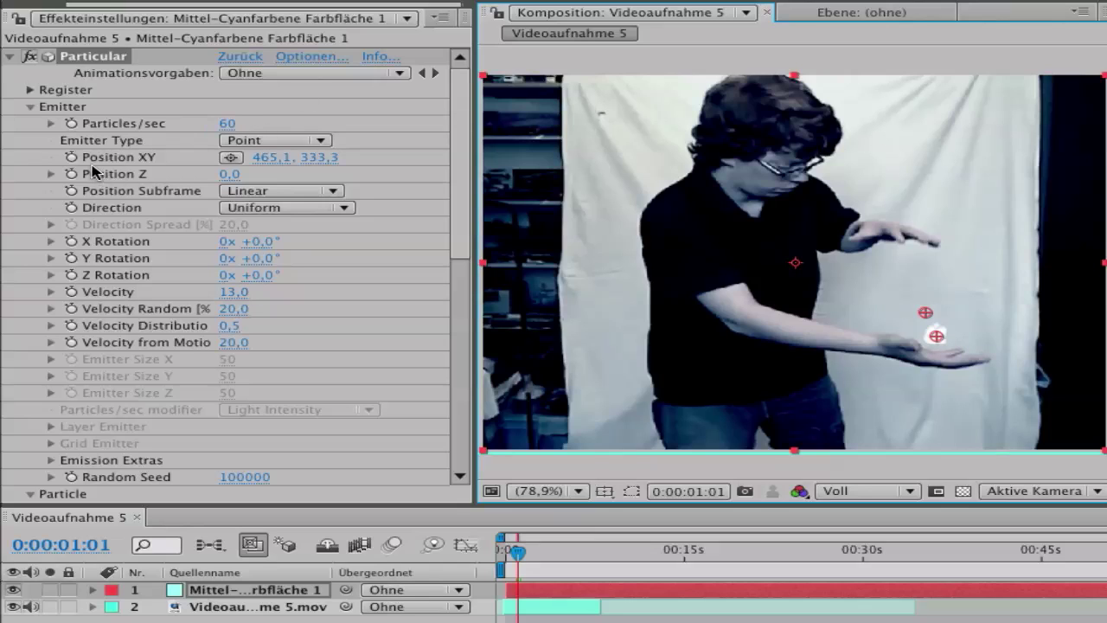
Place the Particular emitter on the dancer's lower hand and set a Position XY keyframe
click(230, 158)
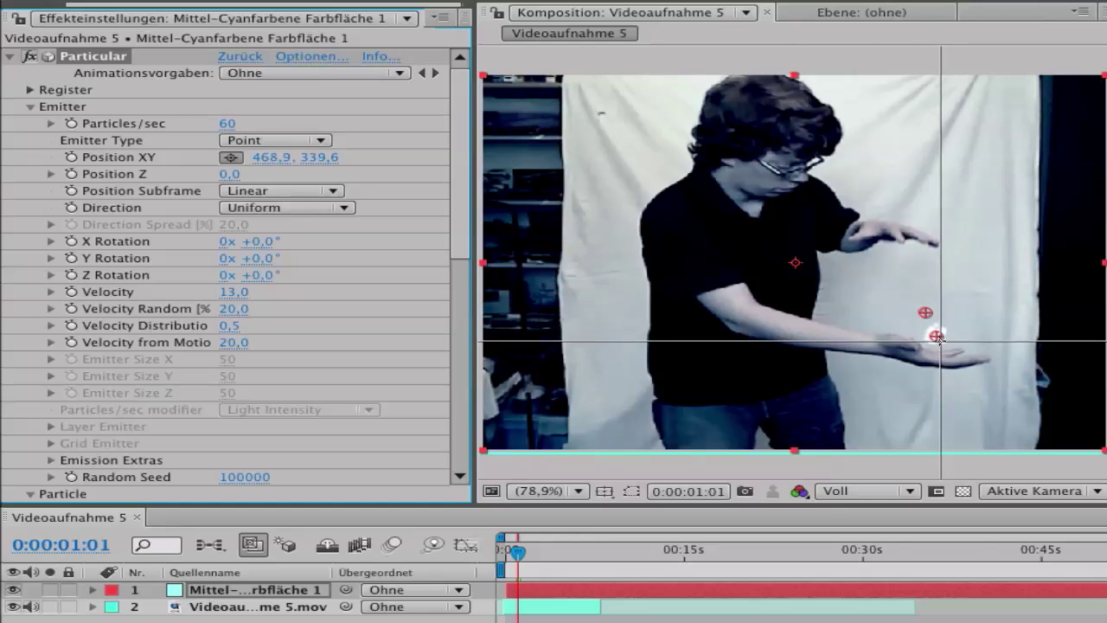
click(937, 337)
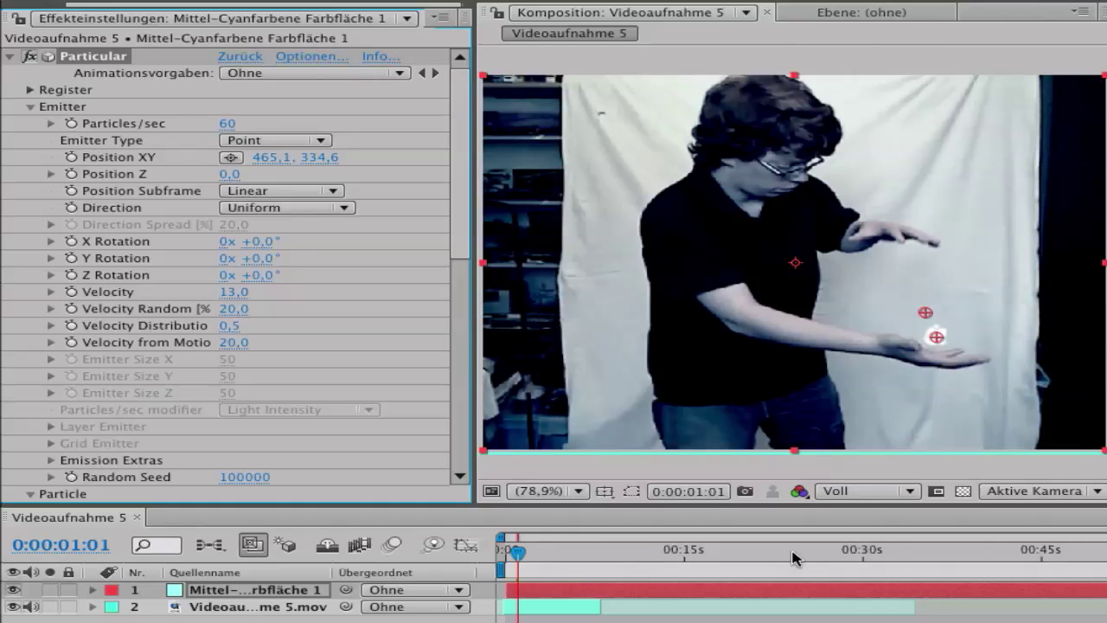
click(73, 159)
Step forward frame by frame, dragging the emitter along with the hand to 373,9, 294,0
key(Page_Down)
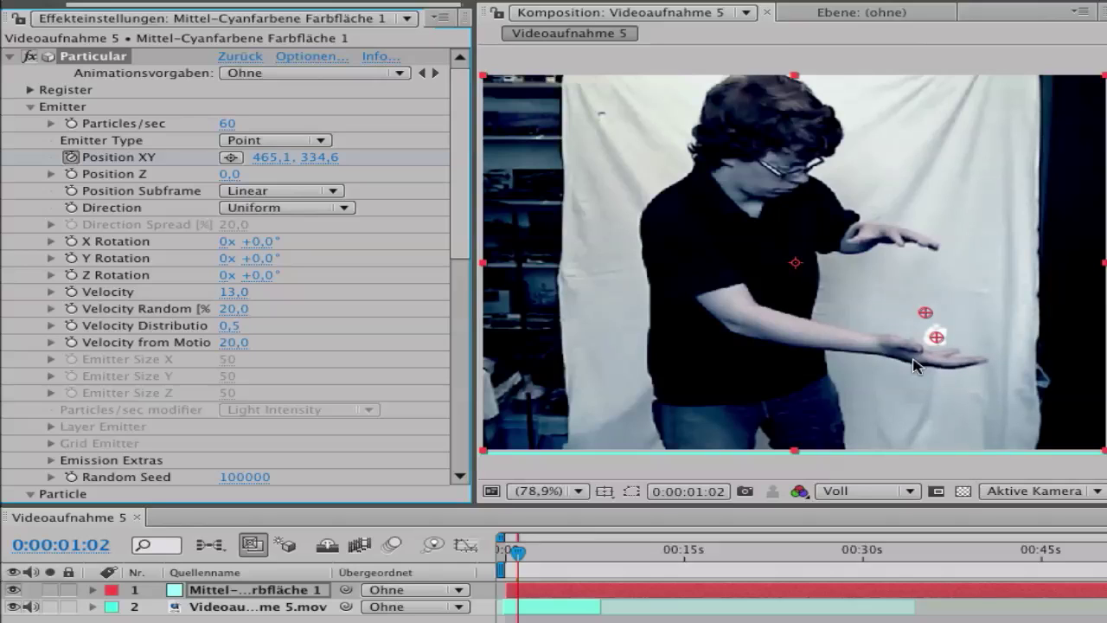
key(Page_Down)
key(Page_Down)
key(Page_Down)
key(Page_Down)
key(Page_Down)
mouse_move(937, 339)
mouse_down()
mouse_move(888, 313)
mouse_move(850, 313)
mouse_up()
key(Page_Down)
key(Page_Down)
key(Page_Down)
key(Page_Down)
key(Page_Down)
key(Page_Down)
key(Page_Down)
key(Page_Down)
key(Page_Down)
key(Page_Down)
key(Page_Down)
key(Page_Down)
key(Page_Down)
key(Page_Down)
key(Page_Down)
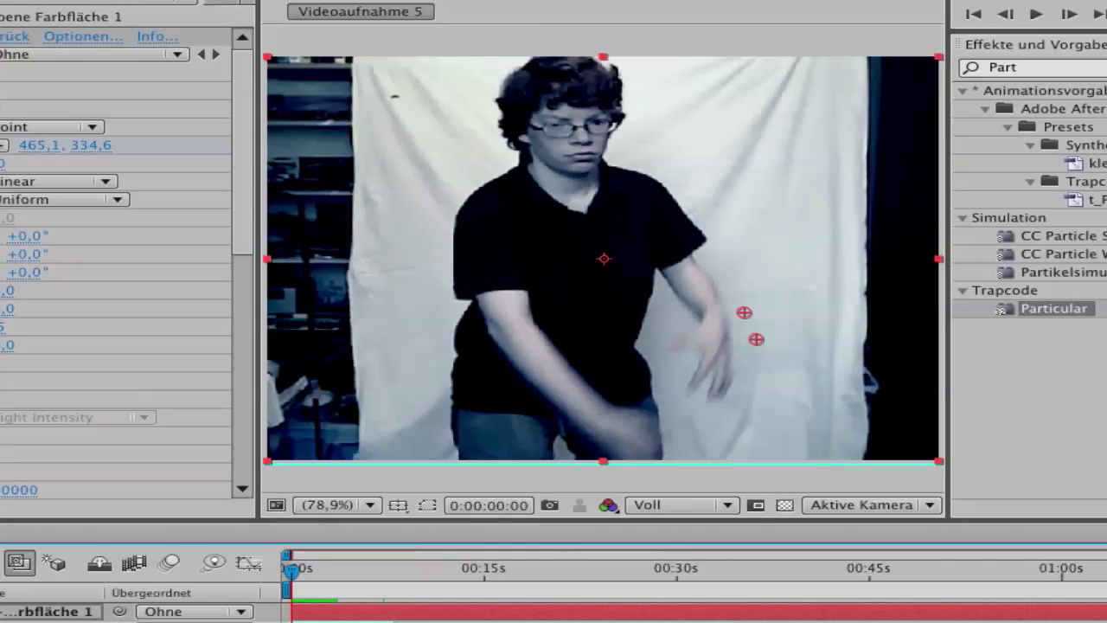
Preview the particle stream trailing the hand, then return to the start and scrub a few frames in
key(space)
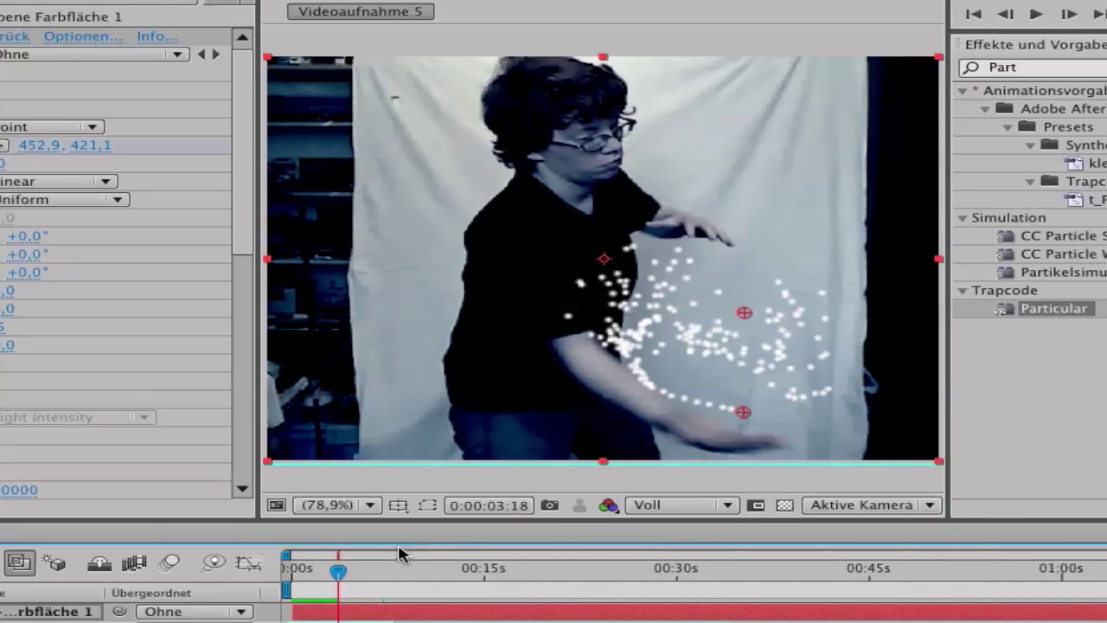
key(Home)
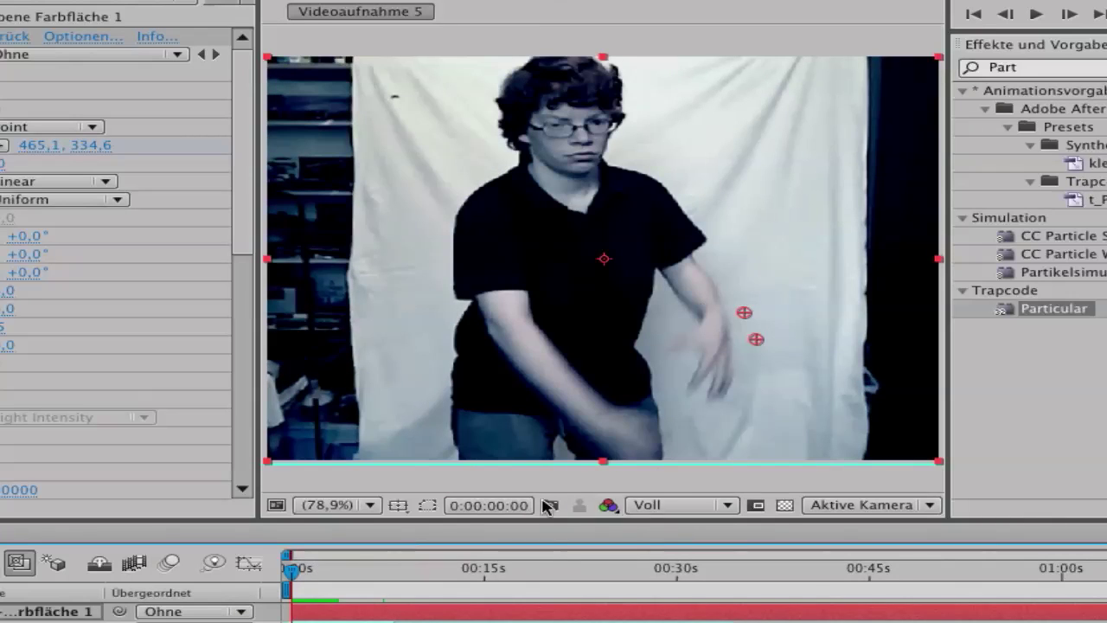
drag(292, 581, 314, 581)
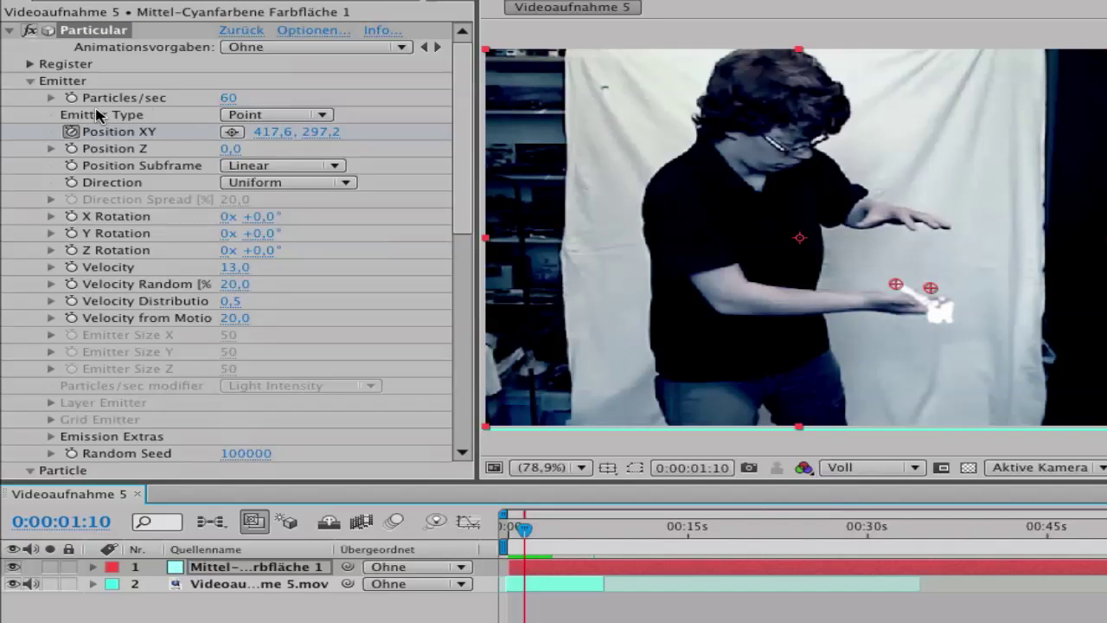
Keyframe Particles/sec (0 at 0:00:01:01, 60 by 0:00:02:22) and preview from 0:00:01:01
click(71, 98)
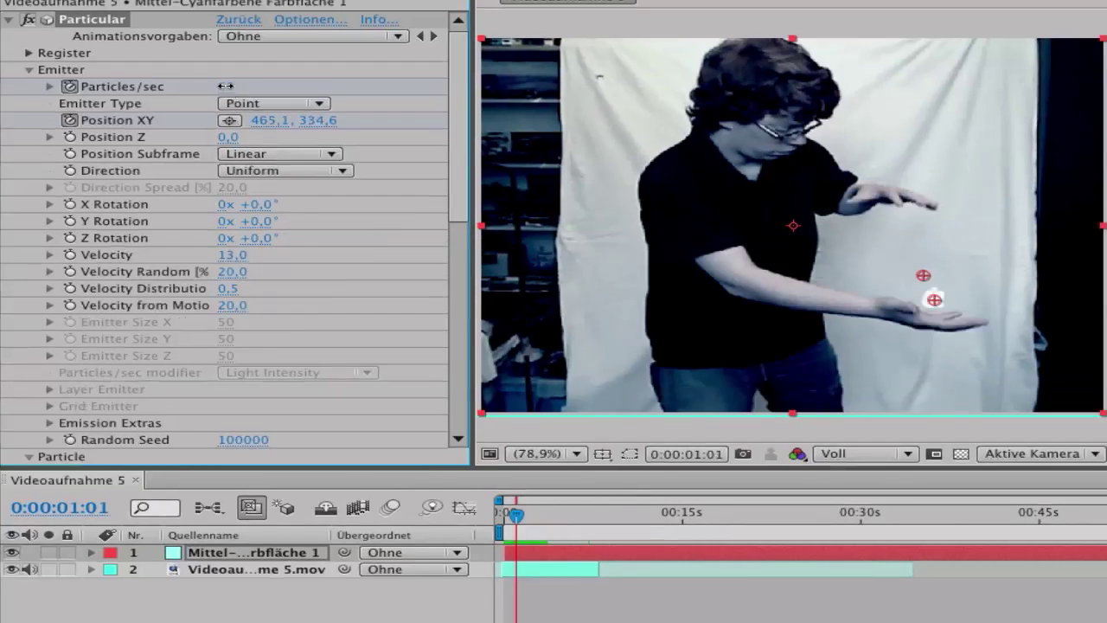
click(228, 98)
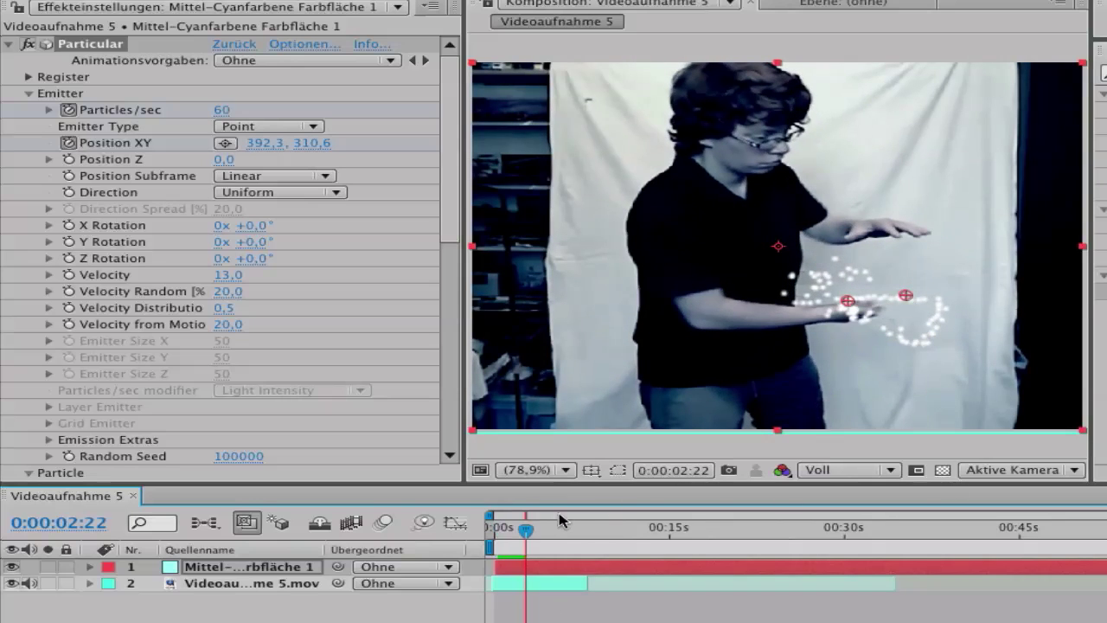
click(506, 526)
key(KP_0)
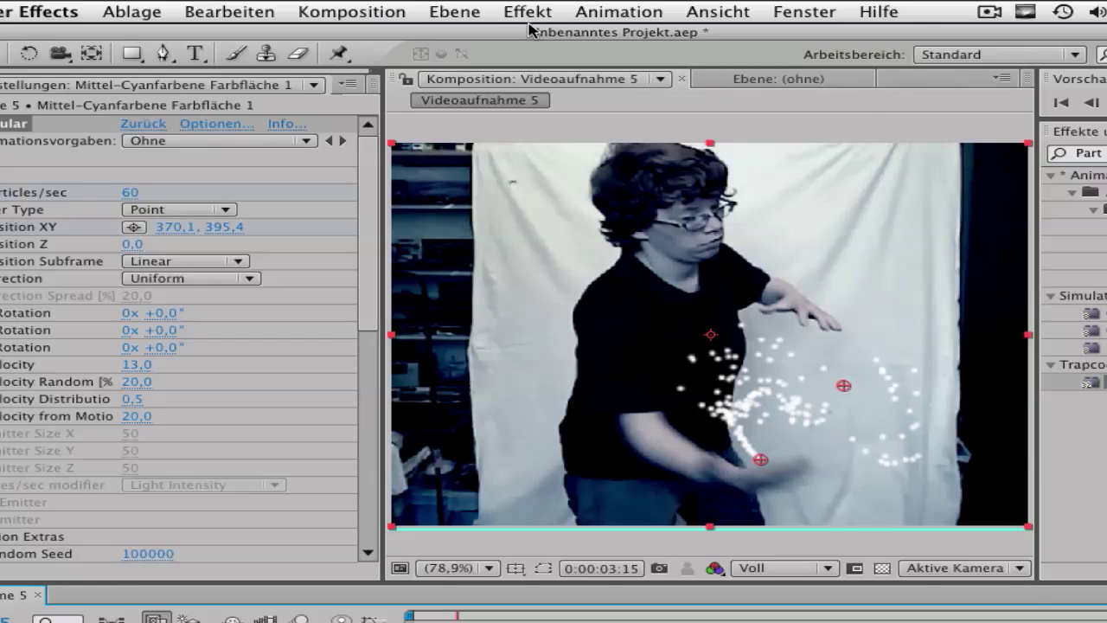
Add CC Vector Blur to the particle solid with Type Perpendicular and Amount 3,0
click(522, 13)
mouse_move(594, 146)
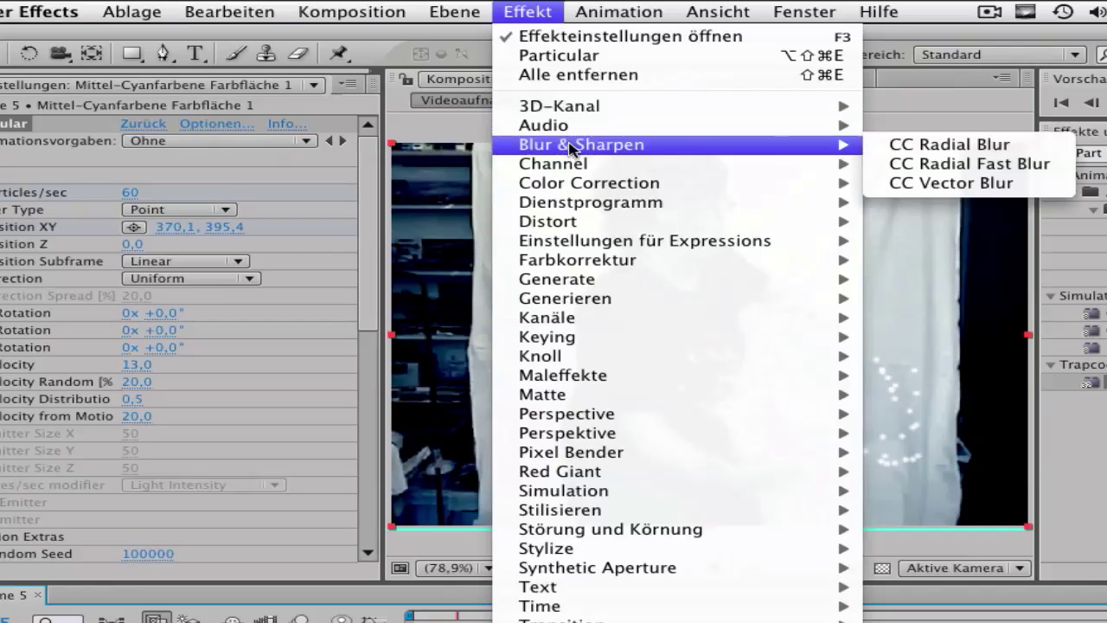
click(952, 184)
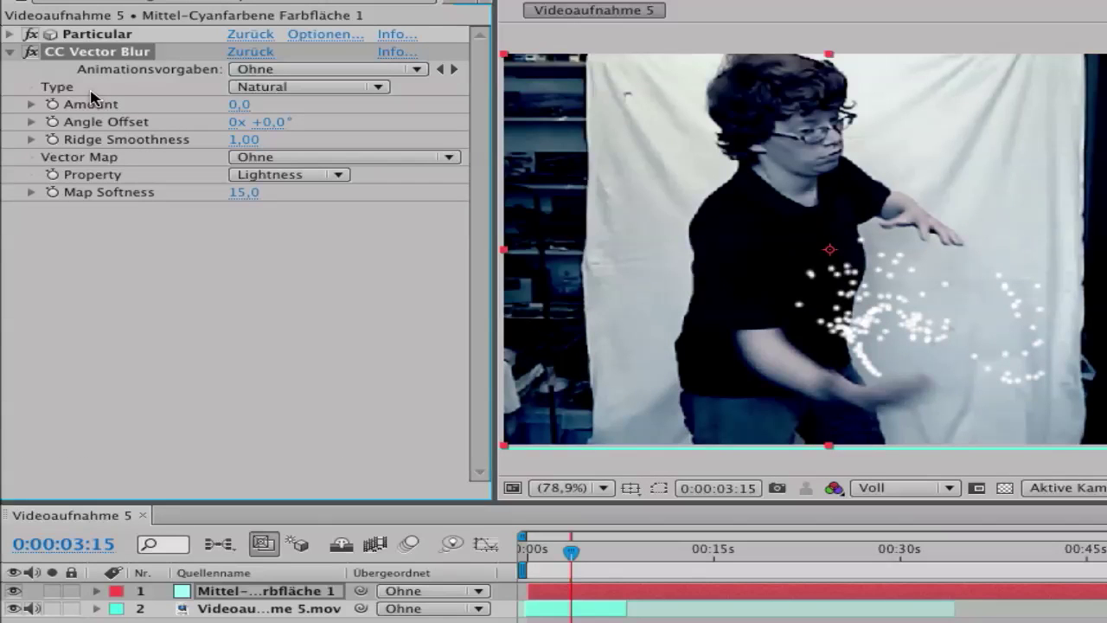
click(277, 96)
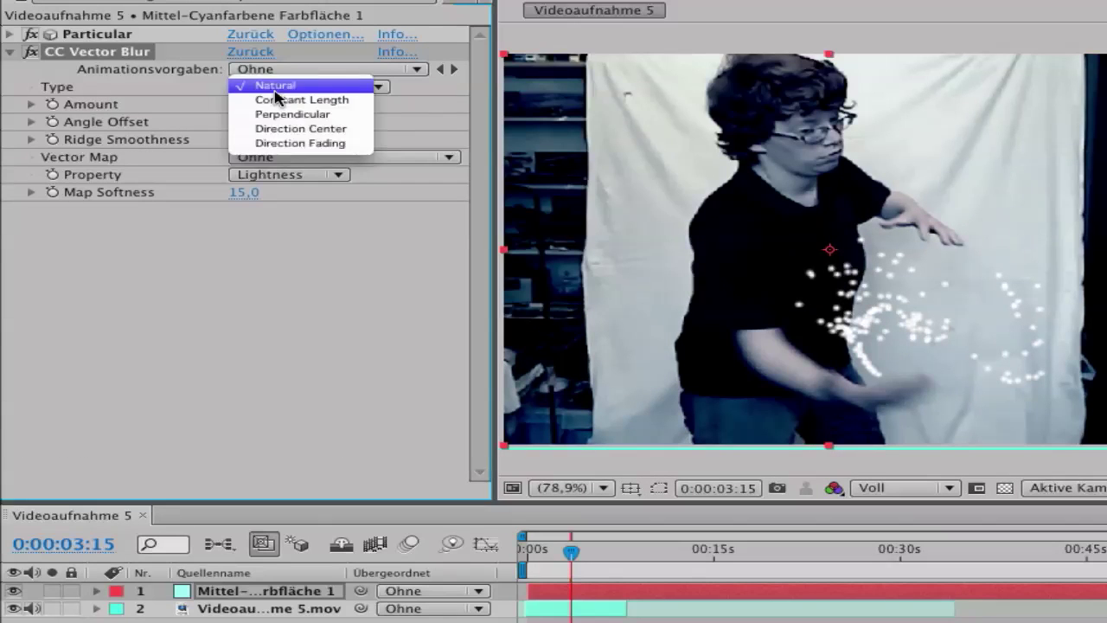
click(317, 115)
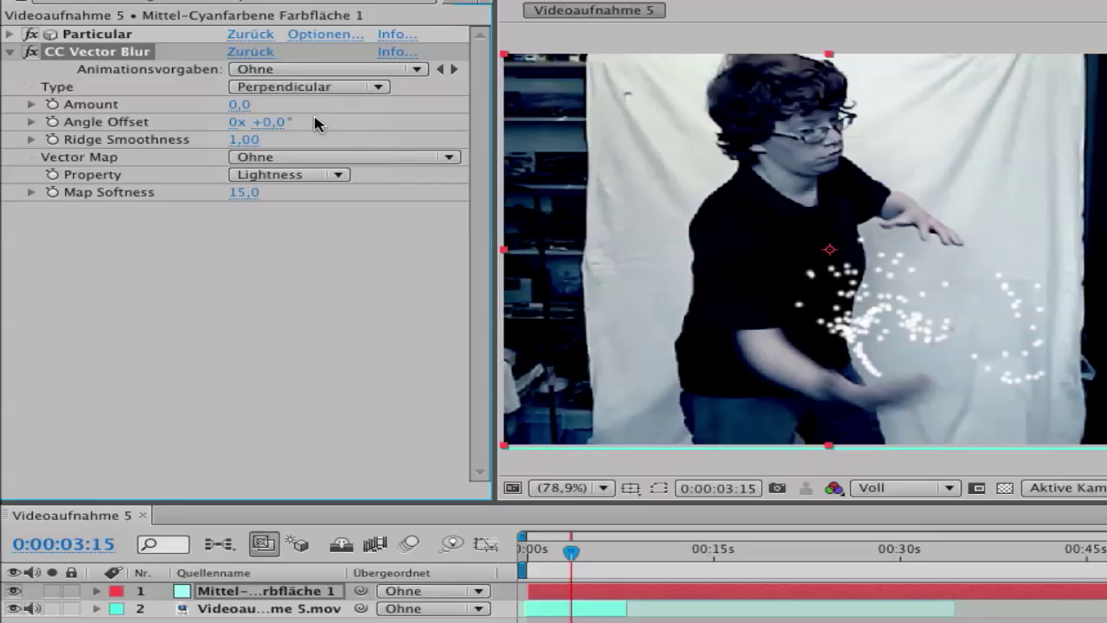
click(236, 105)
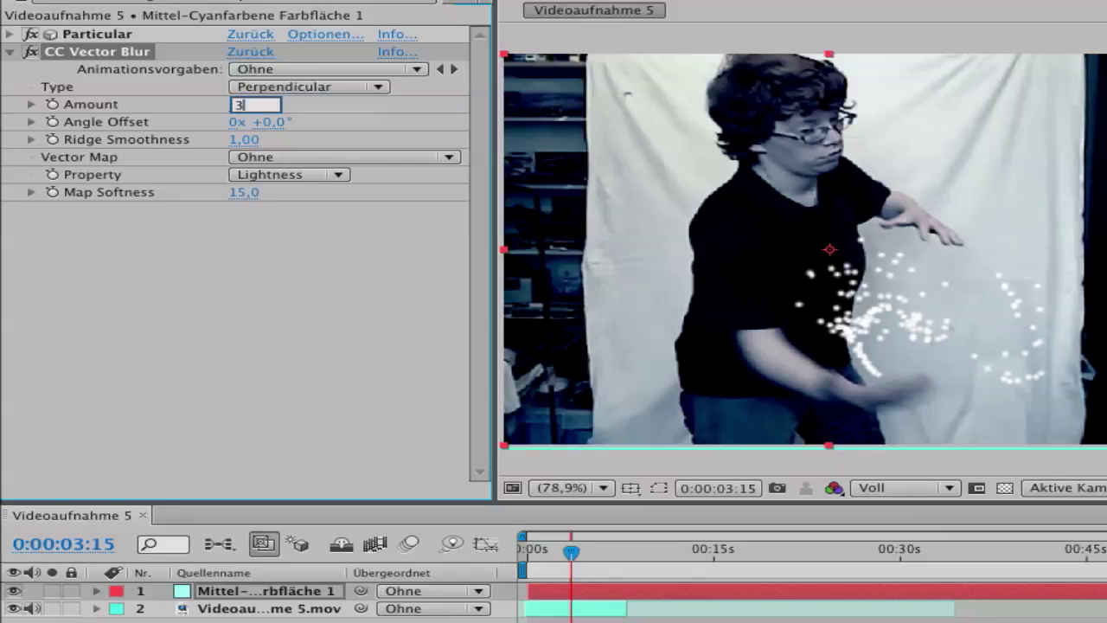
key(Return)
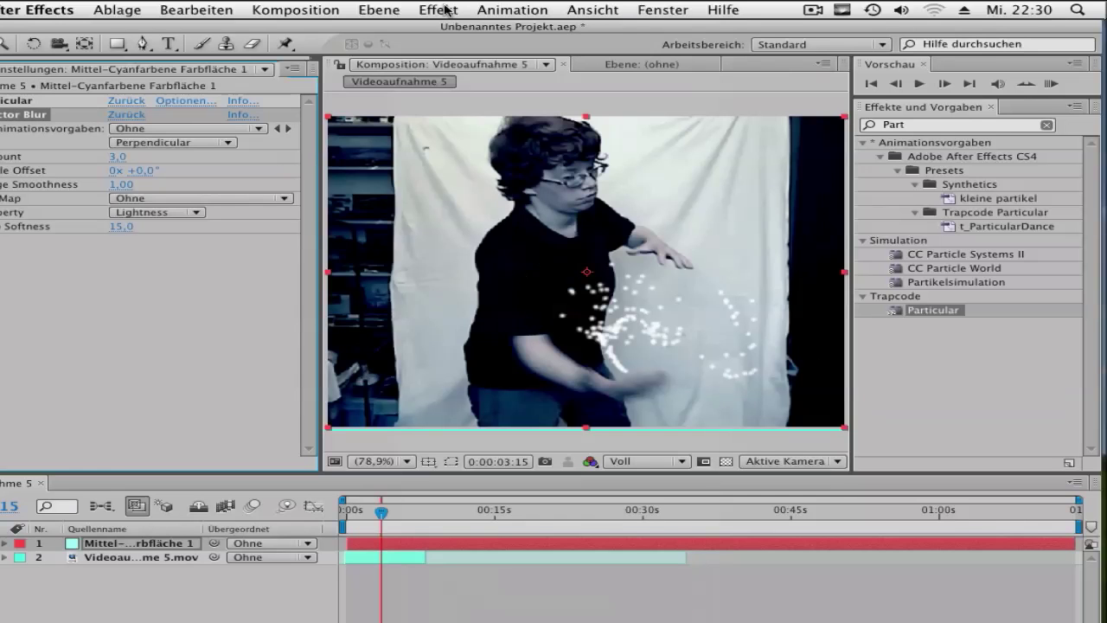
Add Schneller Weichzeichner with Stärke 17,0 and preview the softened particles from an earlier frame
click(437, 9)
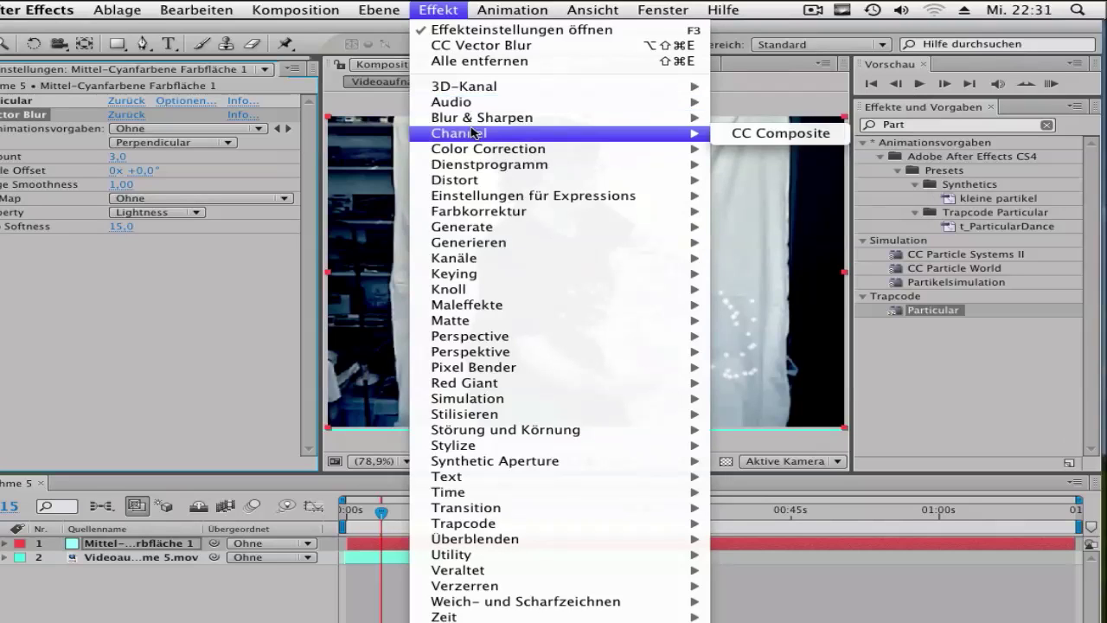
mouse_move(466, 119)
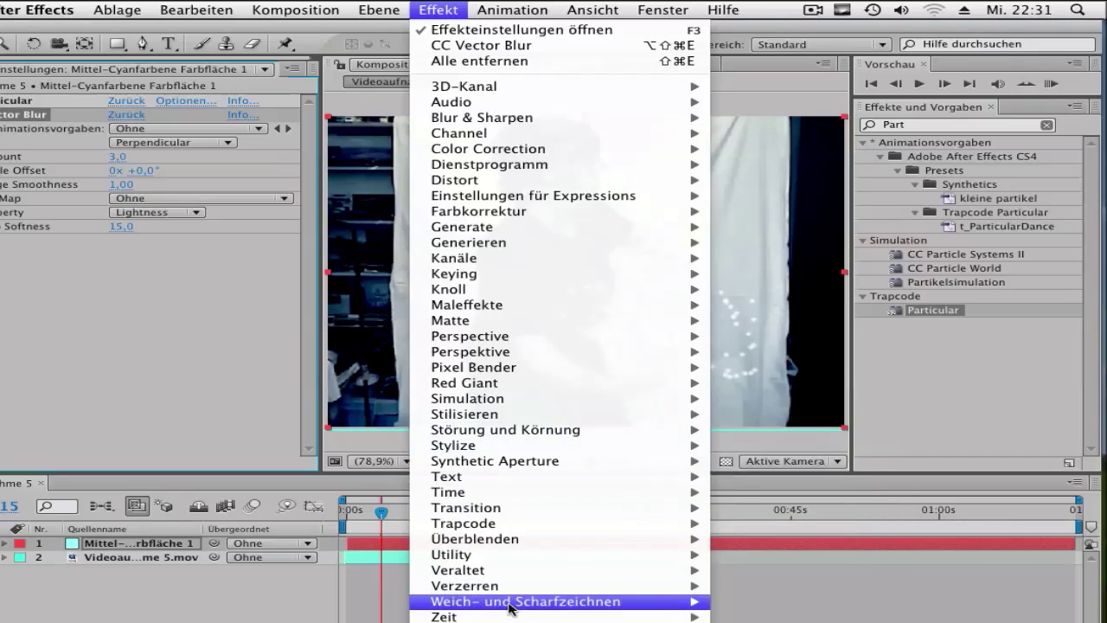
mouse_move(530, 612)
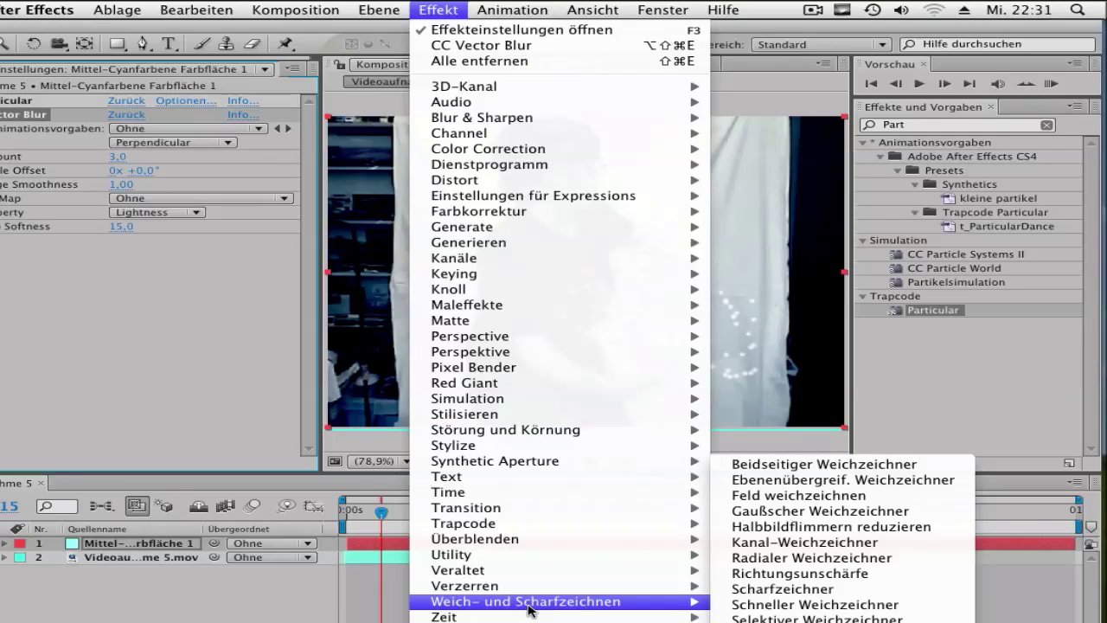
click(745, 604)
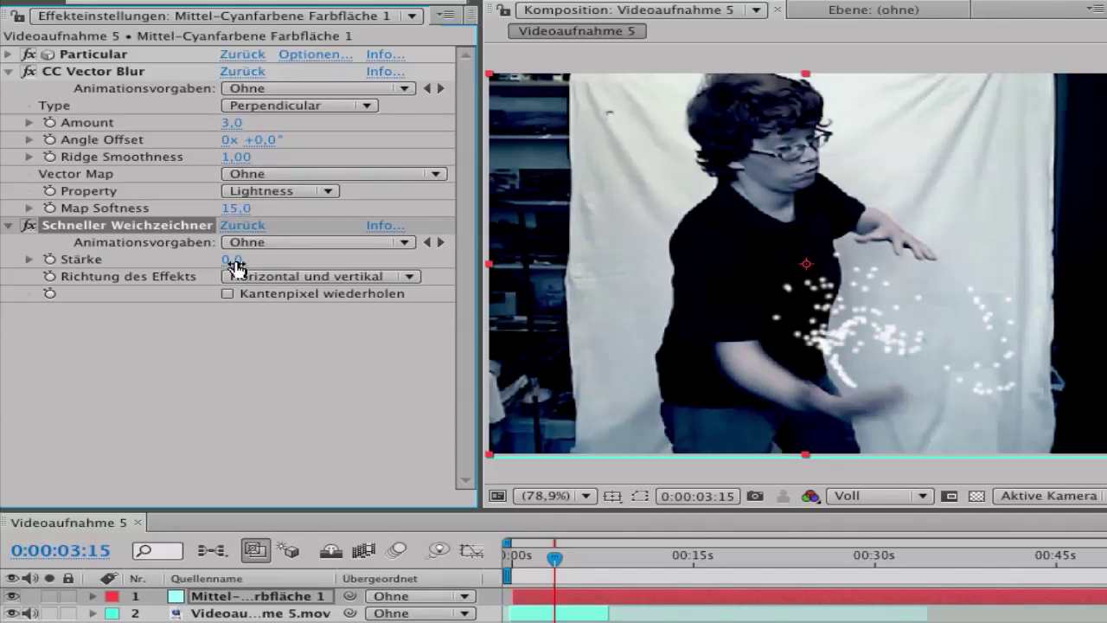
drag(235, 268, 258, 264)
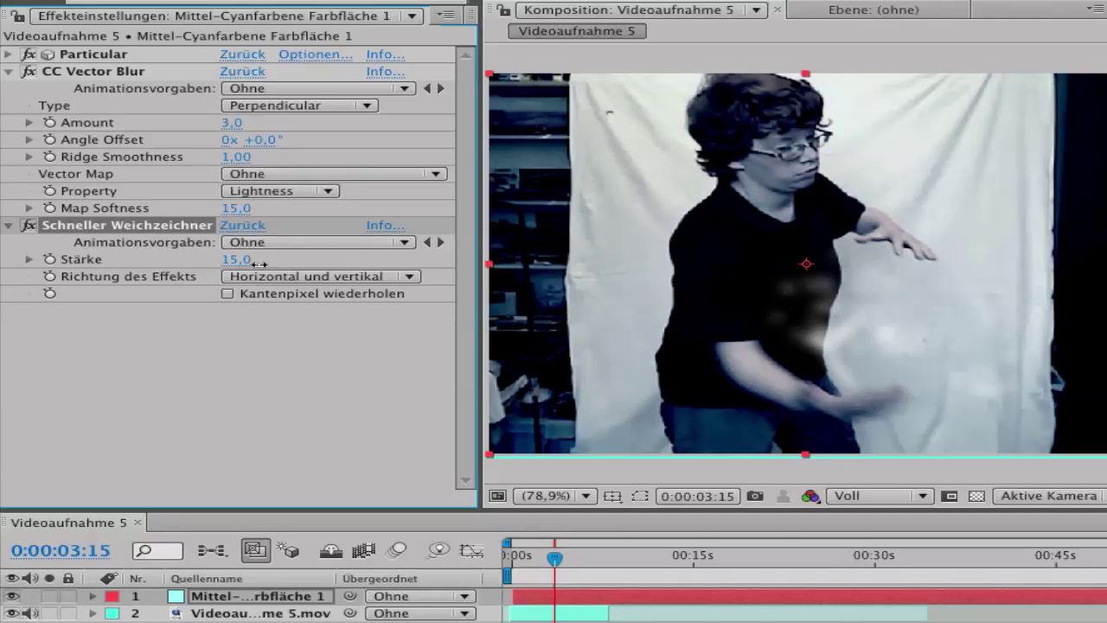
click(531, 558)
key(space)
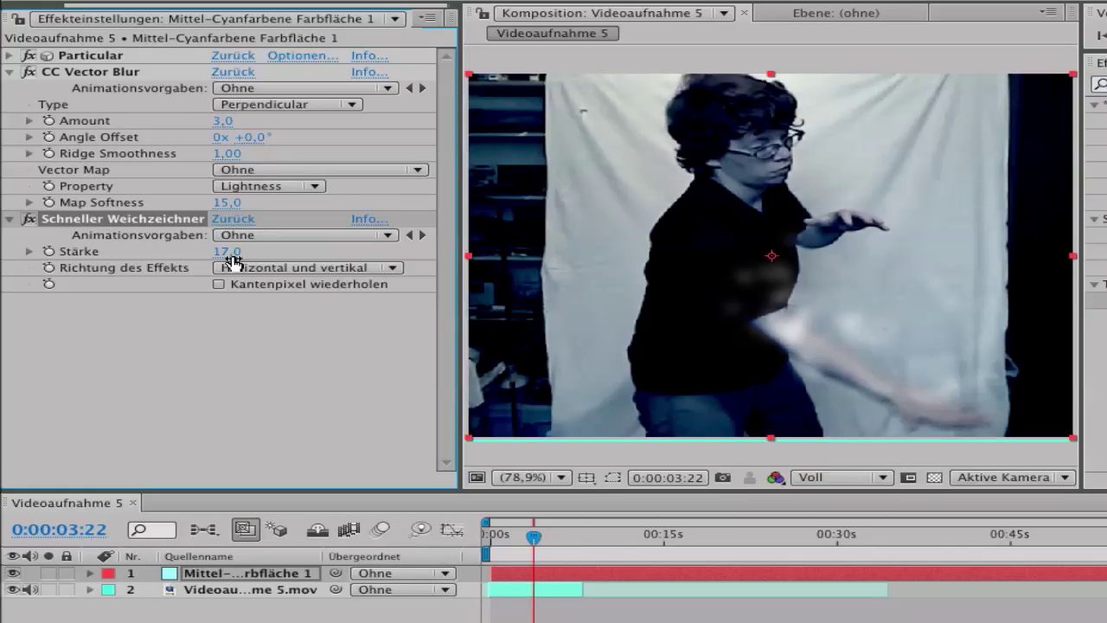
Check the particles around two seconds in and set Particular's particle Opacity to 80
mouse_move(555, 542)
mouse_down()
mouse_move(529, 540)
mouse_move(555, 539)
mouse_up()
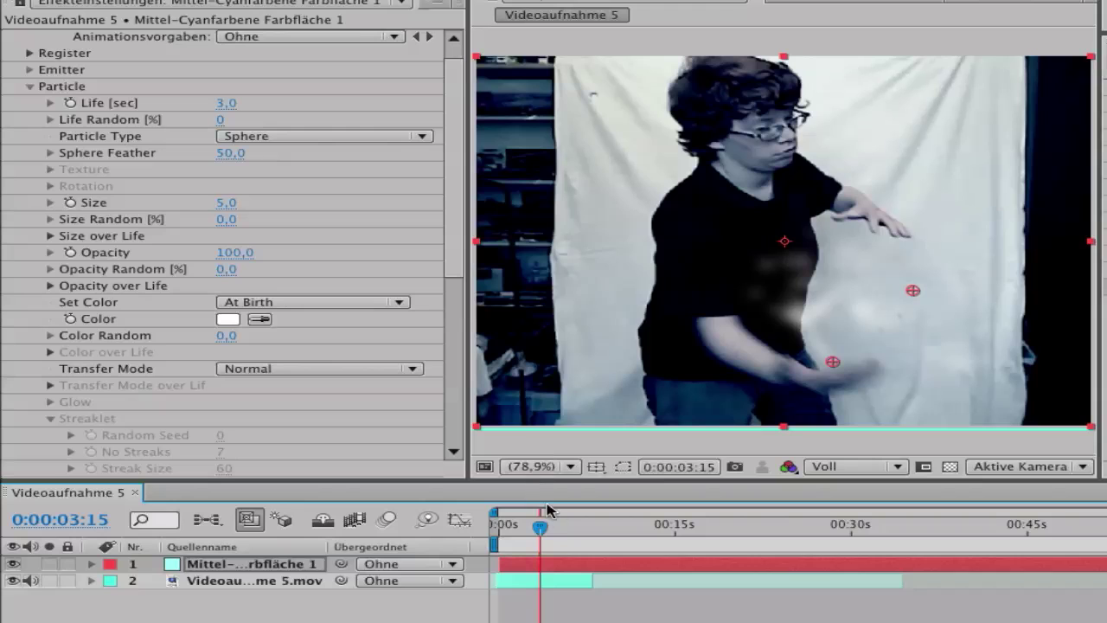
drag(535, 530, 559, 531)
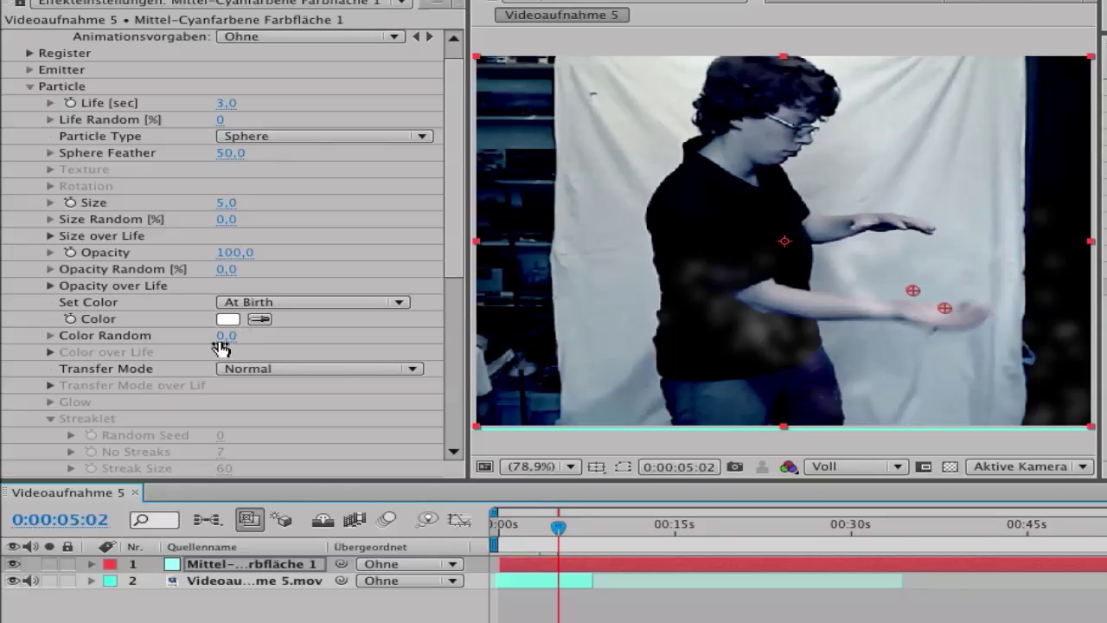
scroll(195, 284, up, 1)
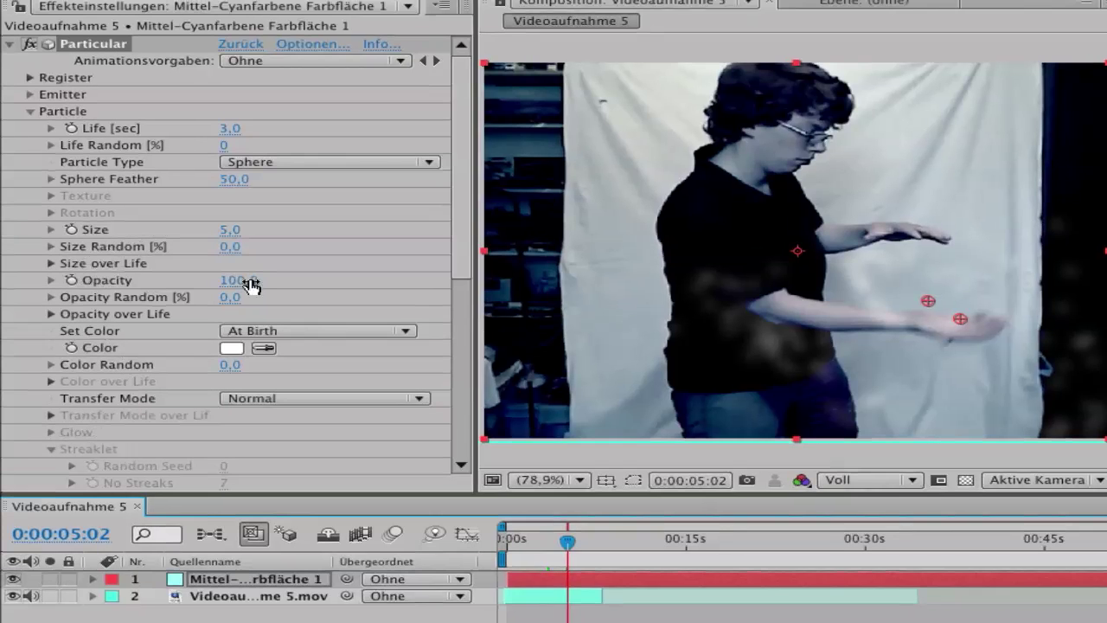
click(238, 270)
text(80)
key(Return)
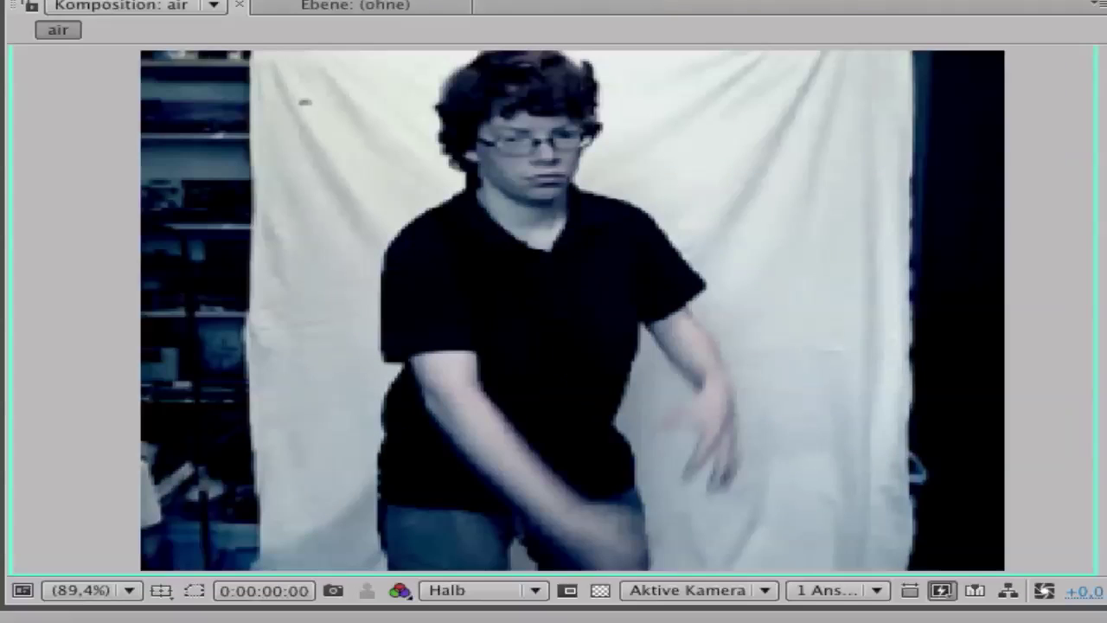
key(space)
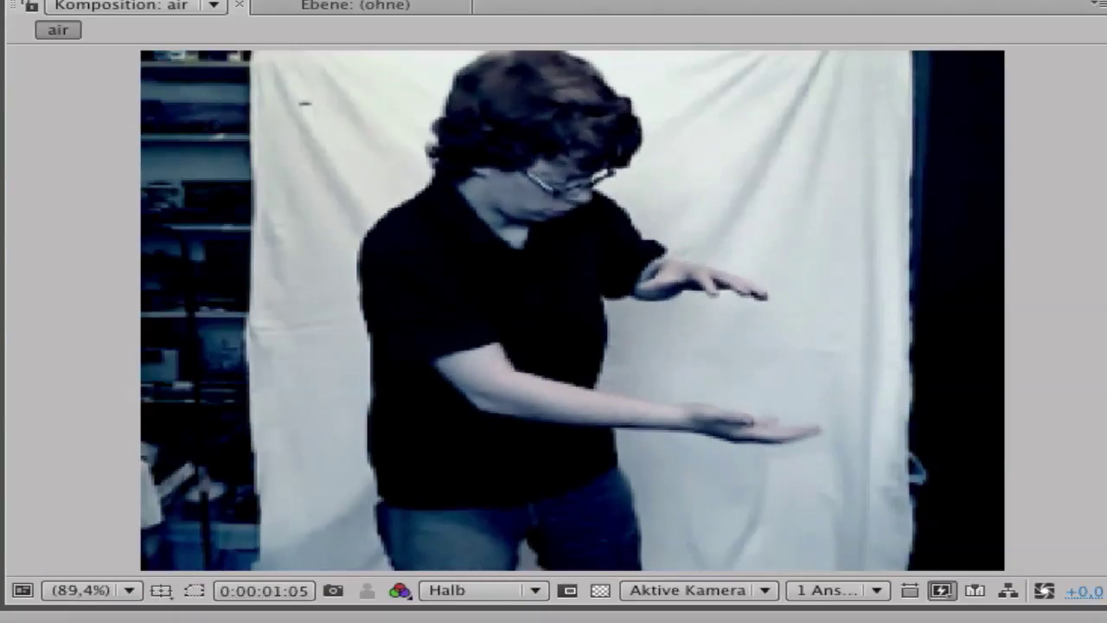